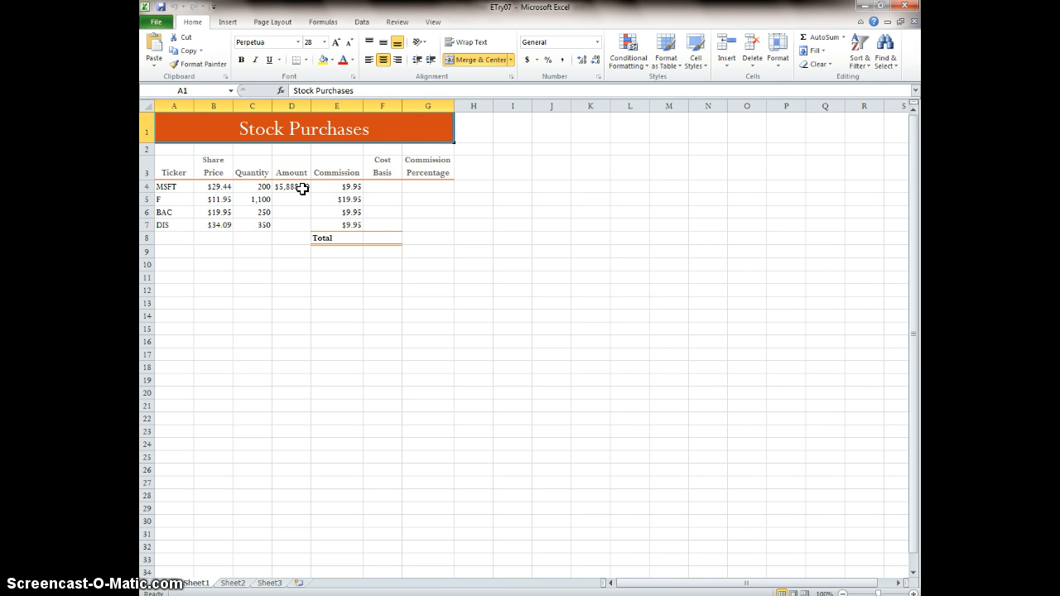
# - Calculate the Amount for ticker F in D5 with the formula =B5*C5, following the formula in D4
pyautogui.click(301, 188)
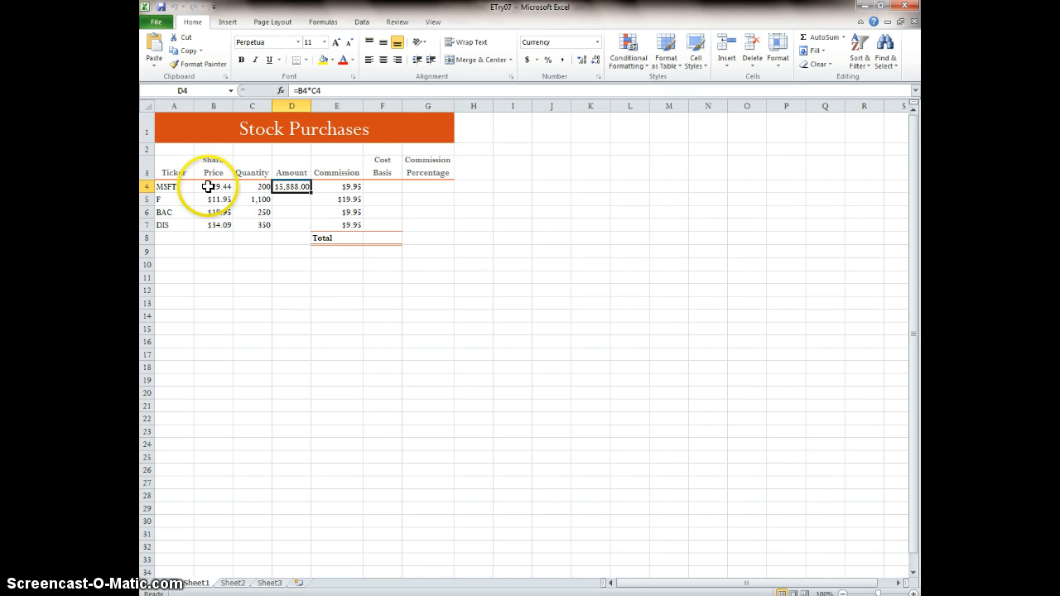
pyautogui.click(291, 197)
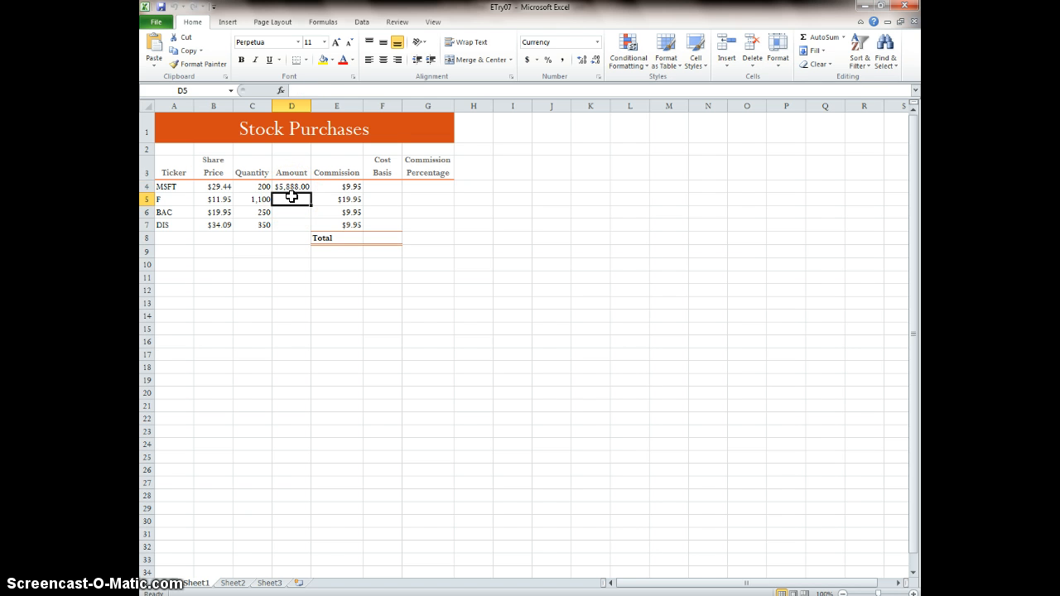
pyautogui.write('=')
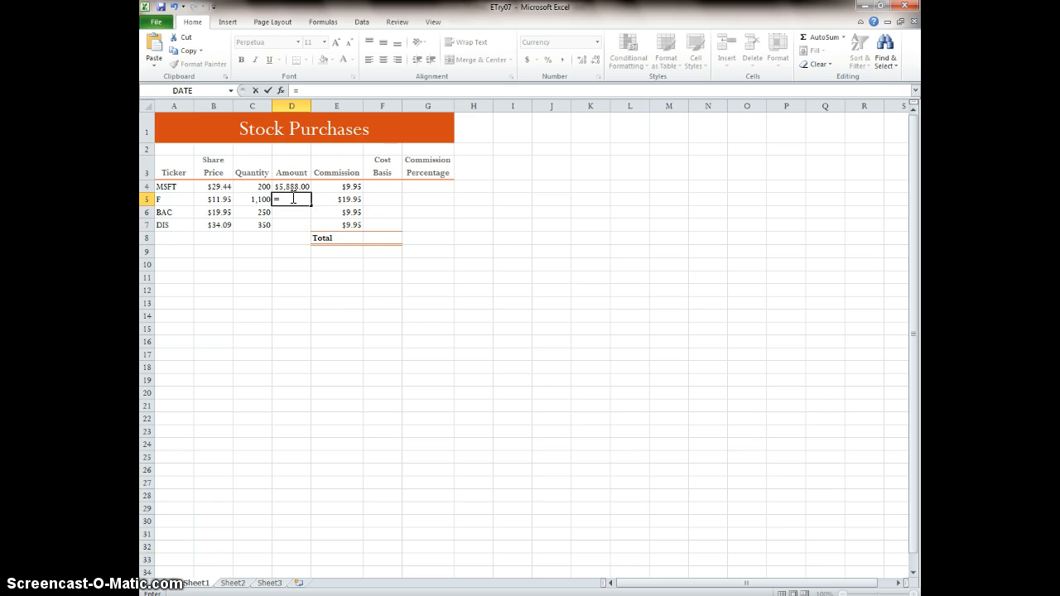
pyautogui.click(223, 202)
pyautogui.write('*')
pyautogui.click(251, 202)
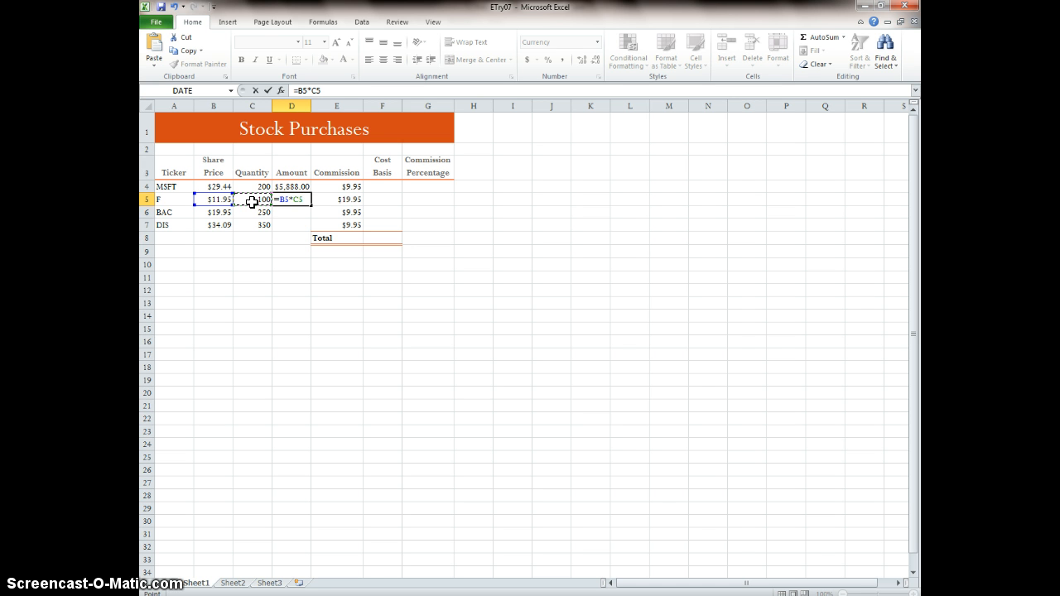
pyautogui.press('Return')
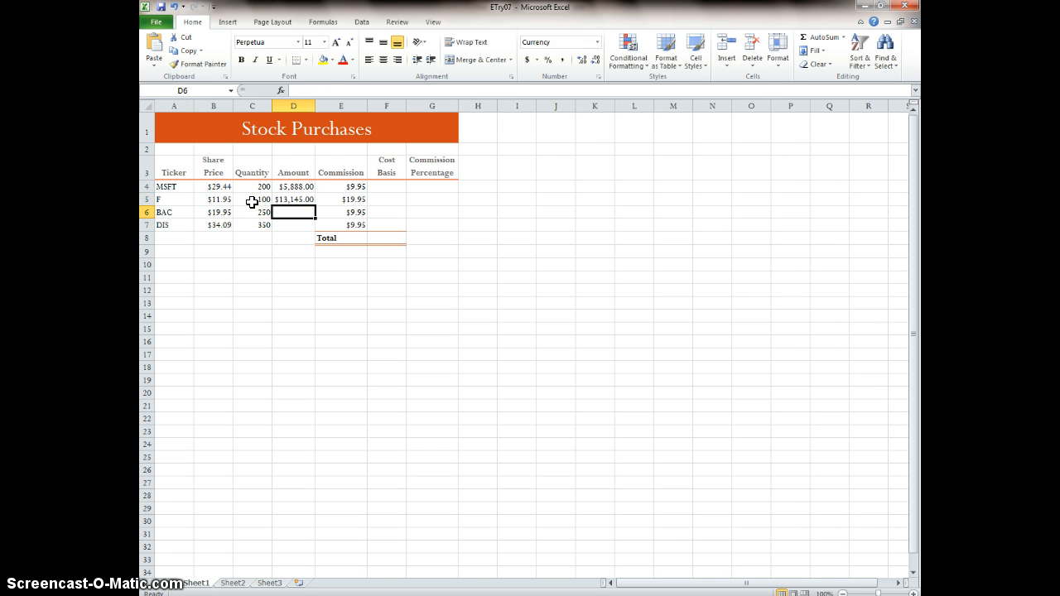
# - Fill the Amount formula from D5 down through D7 and check the copied formulas in each cell
pyautogui.click(299, 200)
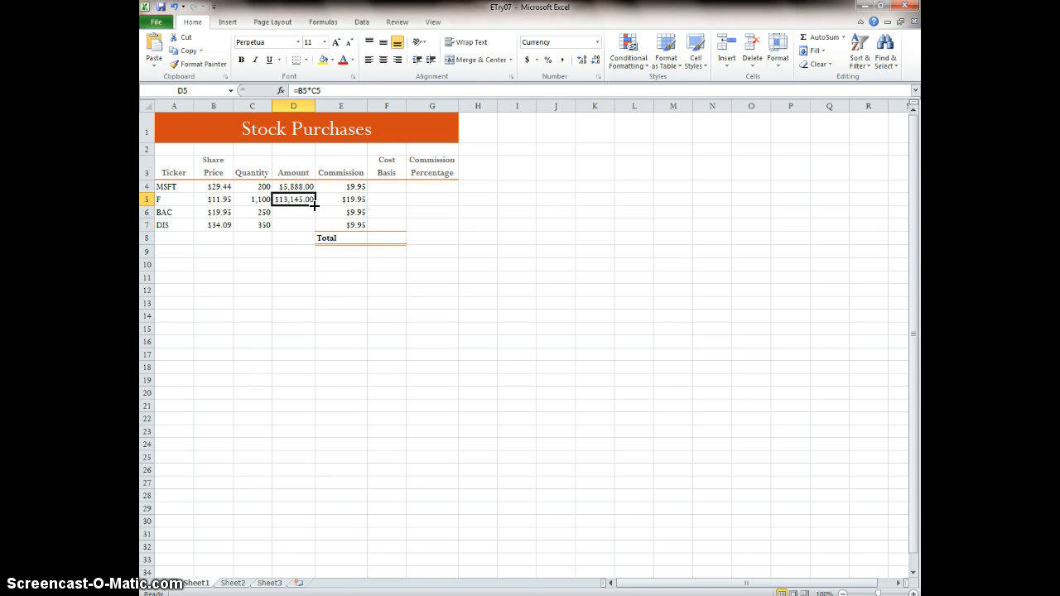
pyautogui.moveTo(315, 205); pyautogui.dragTo(311, 231)
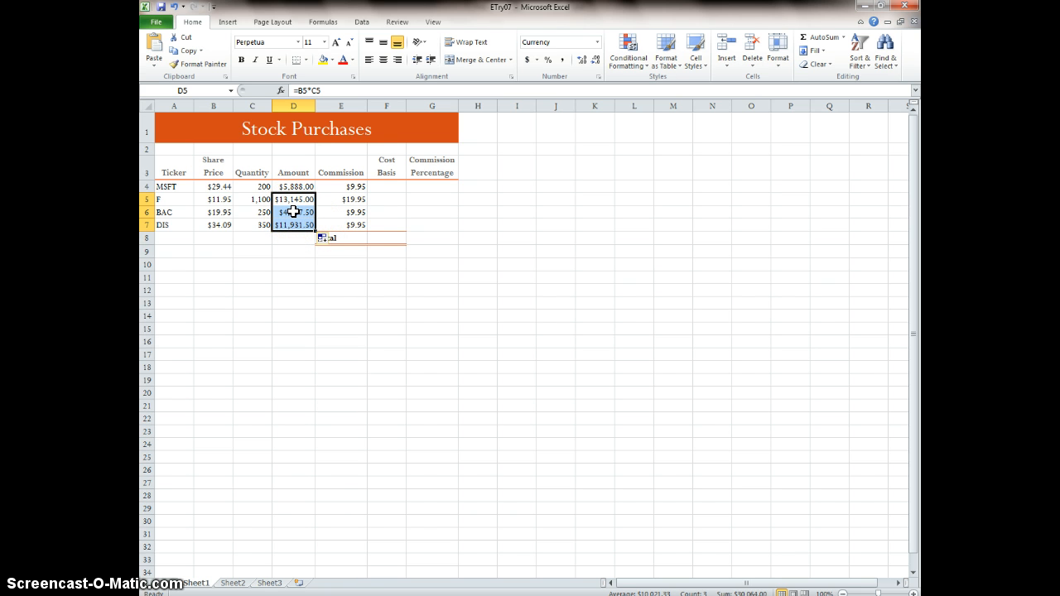
pyautogui.click(294, 212)
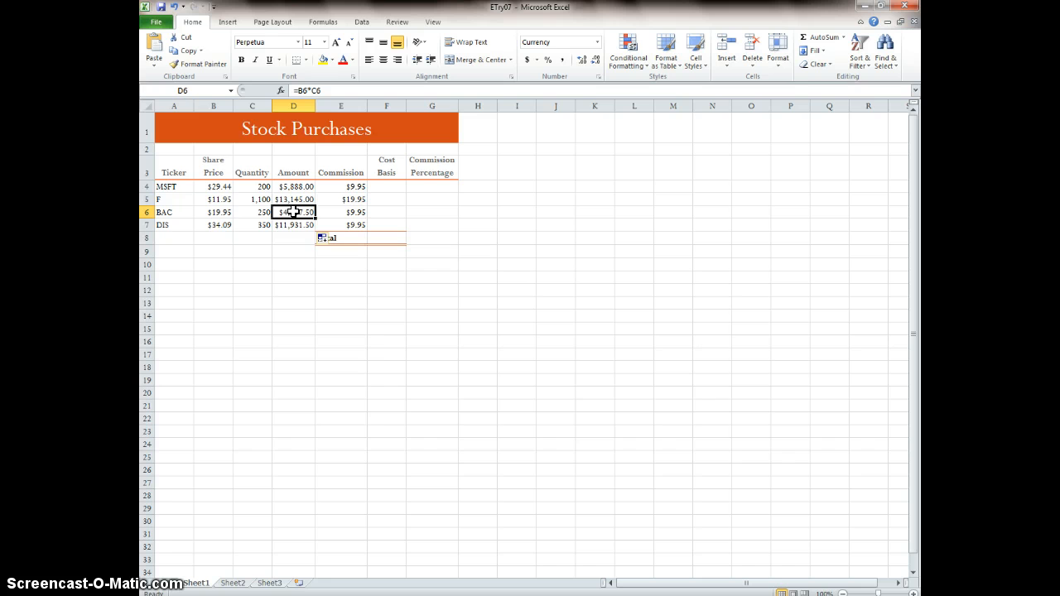
pyautogui.click(294, 212)
pyautogui.click(293, 225)
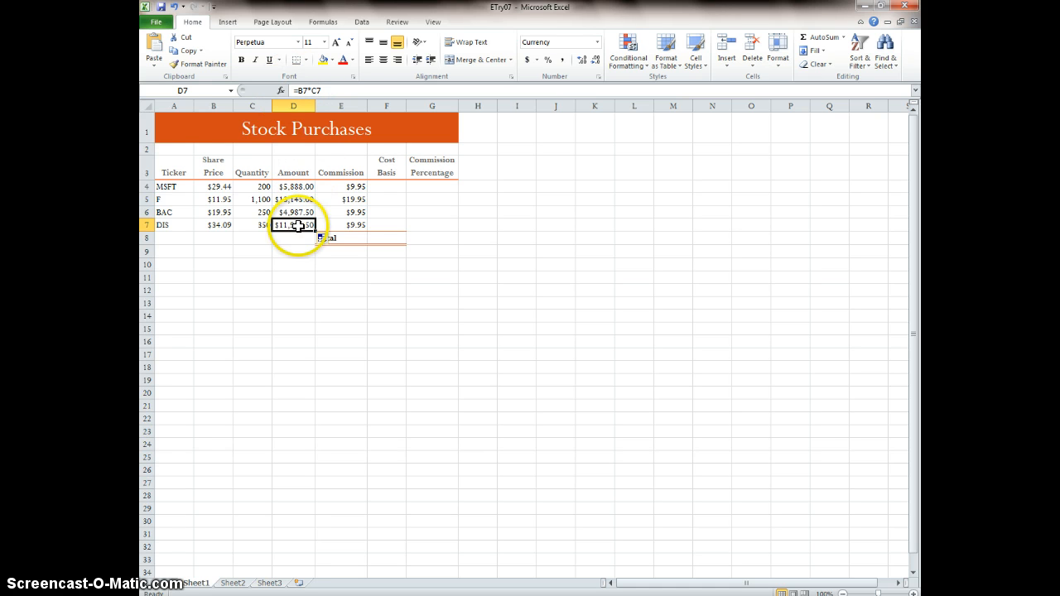
pyautogui.click(299, 203)
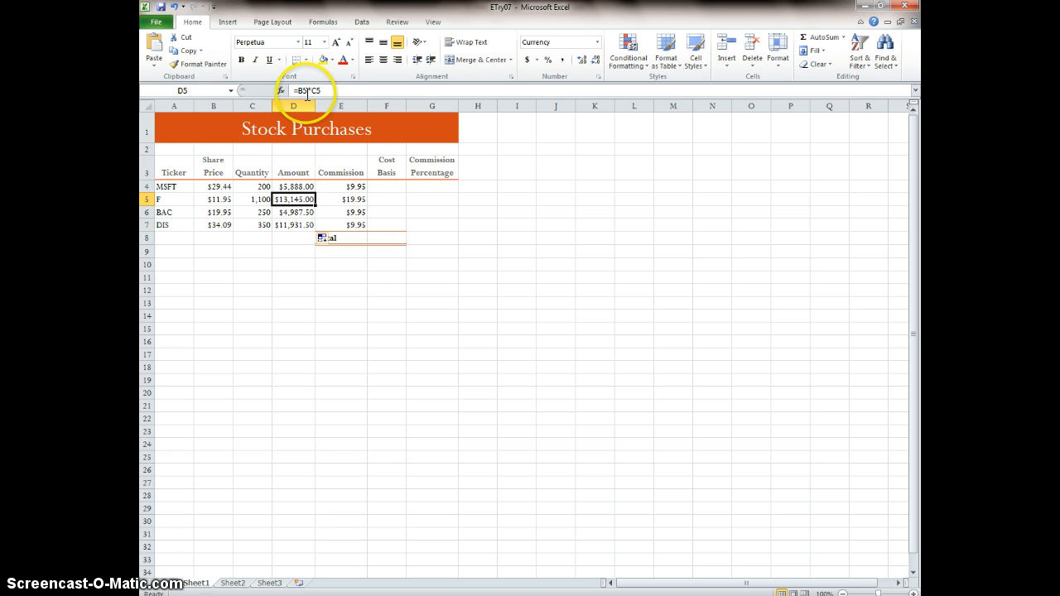
pyautogui.press('Down')
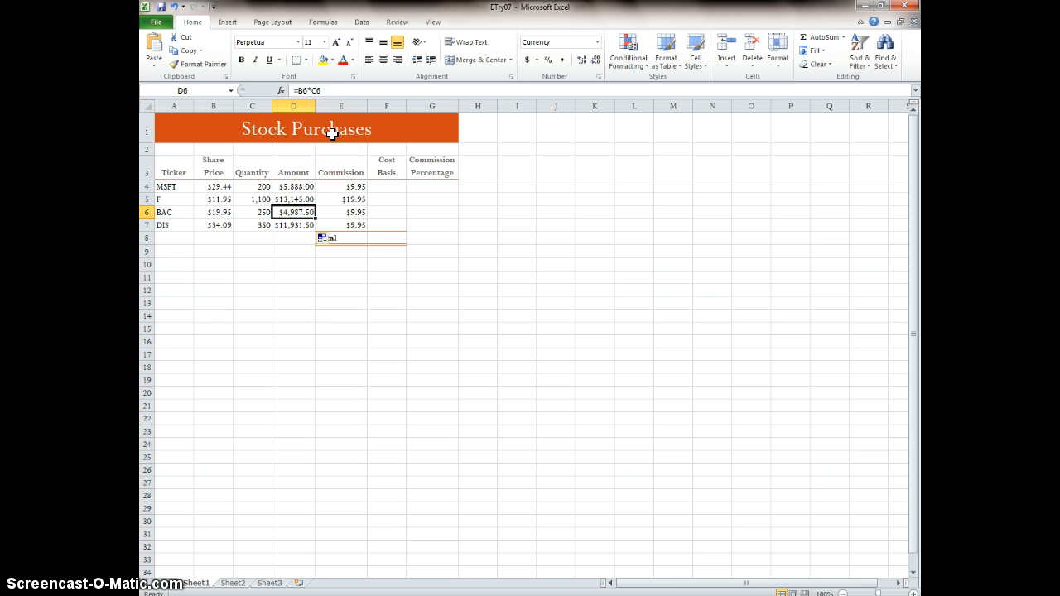
pyautogui.press('Down')
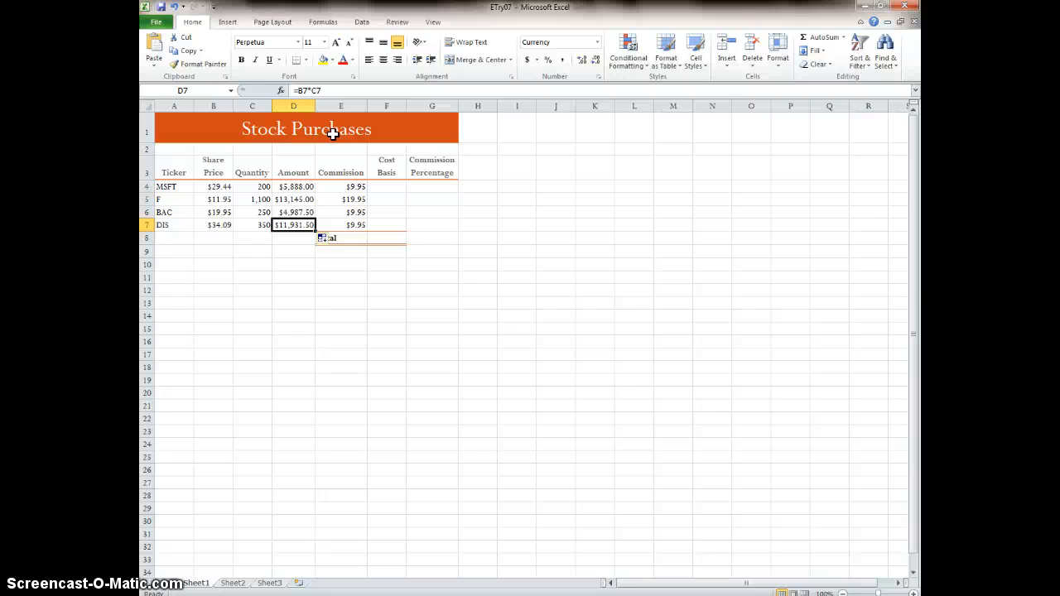
# - Calculate the MSFT Cost Basis in F4 by adding amount and commission with the formula =D4+E4
pyautogui.click(396, 187)
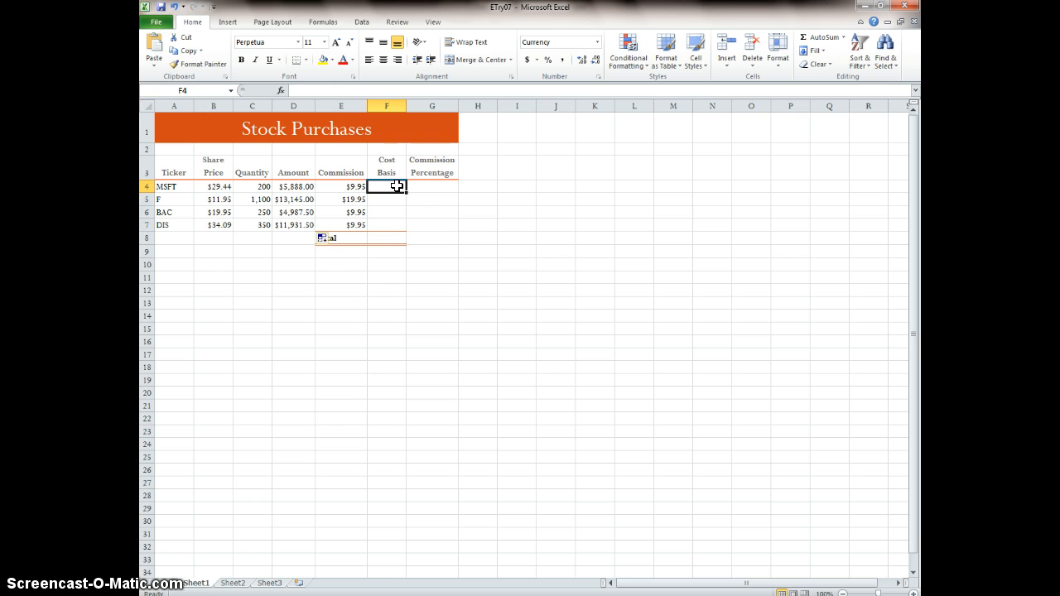
pyautogui.write('=')
pyautogui.click(302, 182)
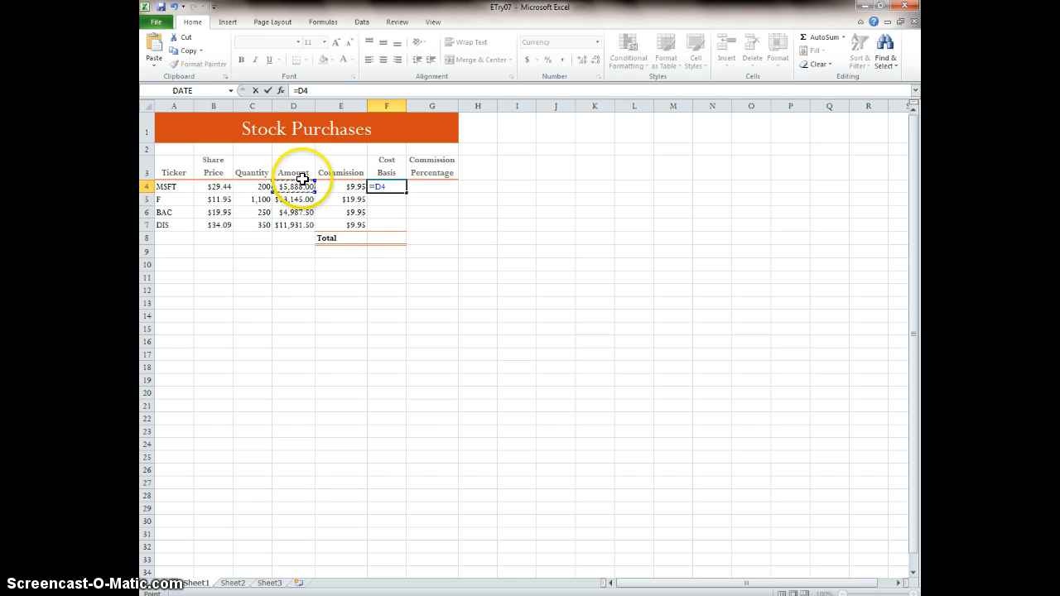
pyautogui.write('+')
pyautogui.click(342, 188)
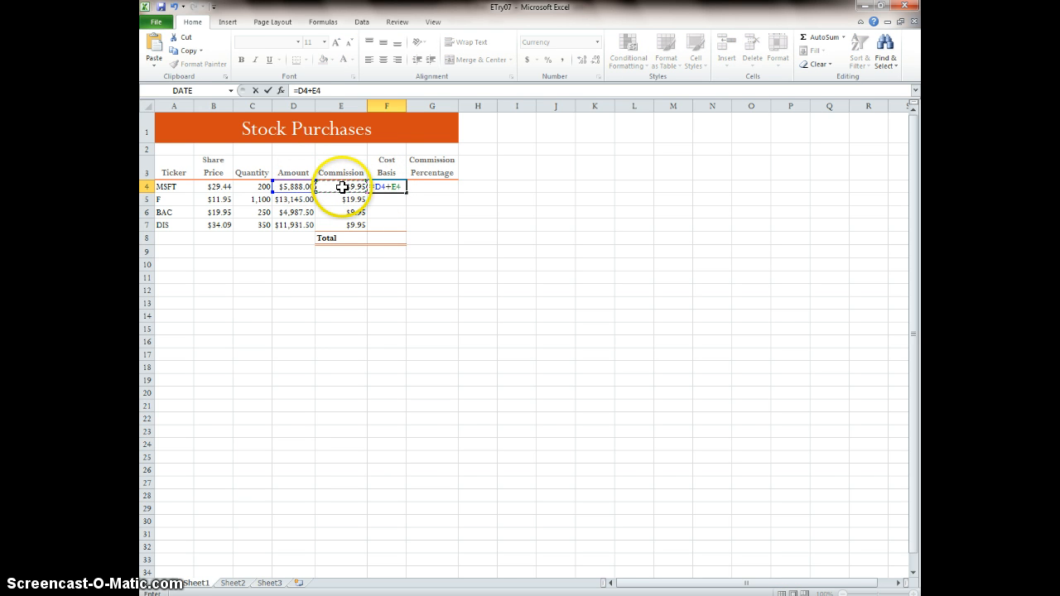
pyautogui.press('Return')
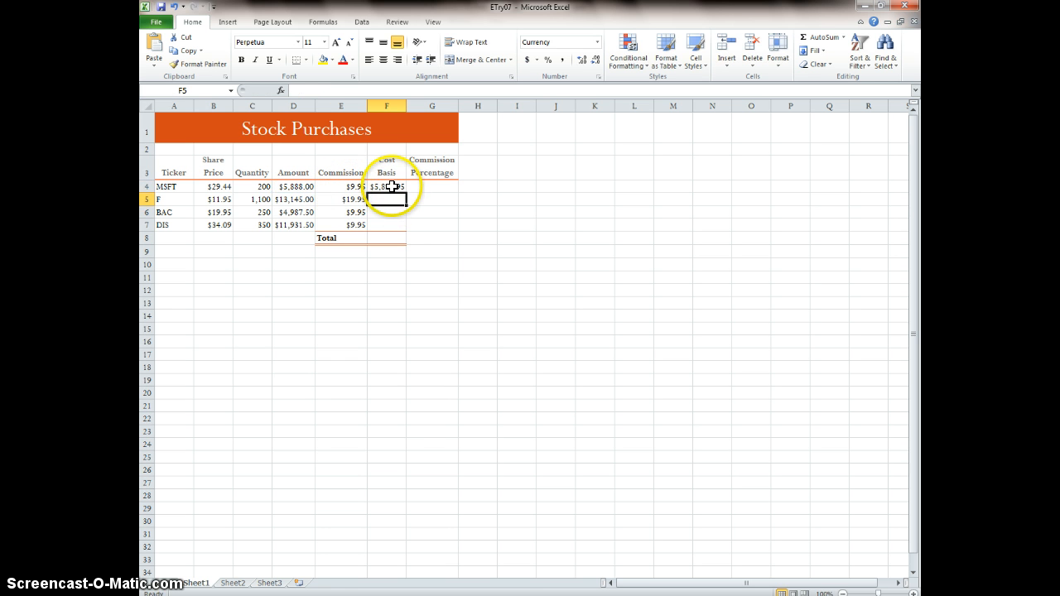
# - Fill the Cost Basis formula from F4 down through F7 and autofit the width of column F
pyautogui.click(391, 186)
pyautogui.moveTo(405, 193); pyautogui.dragTo(406, 227)
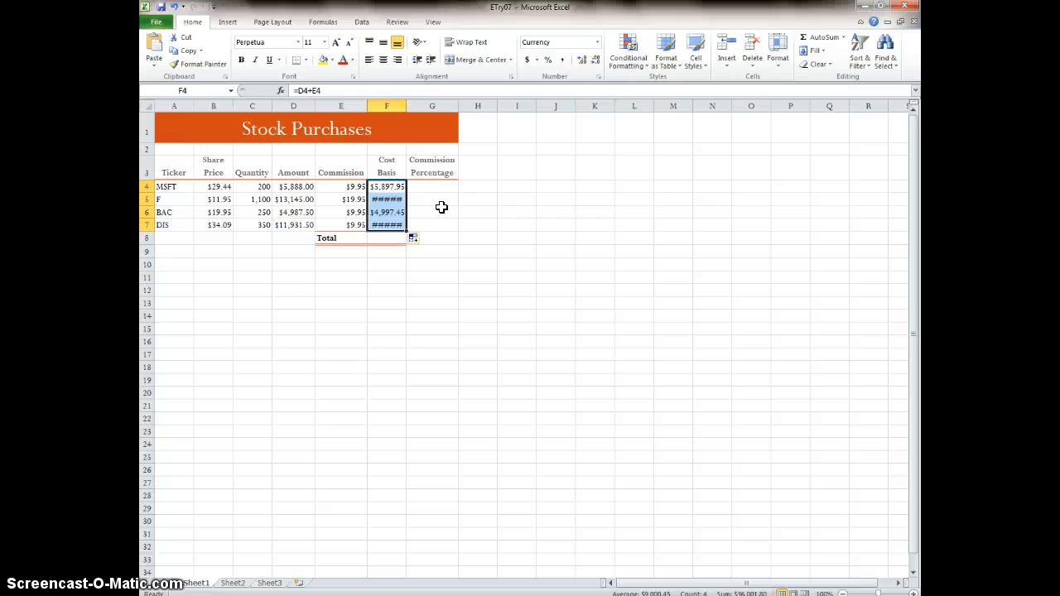
pyautogui.doubleClick(404, 106)
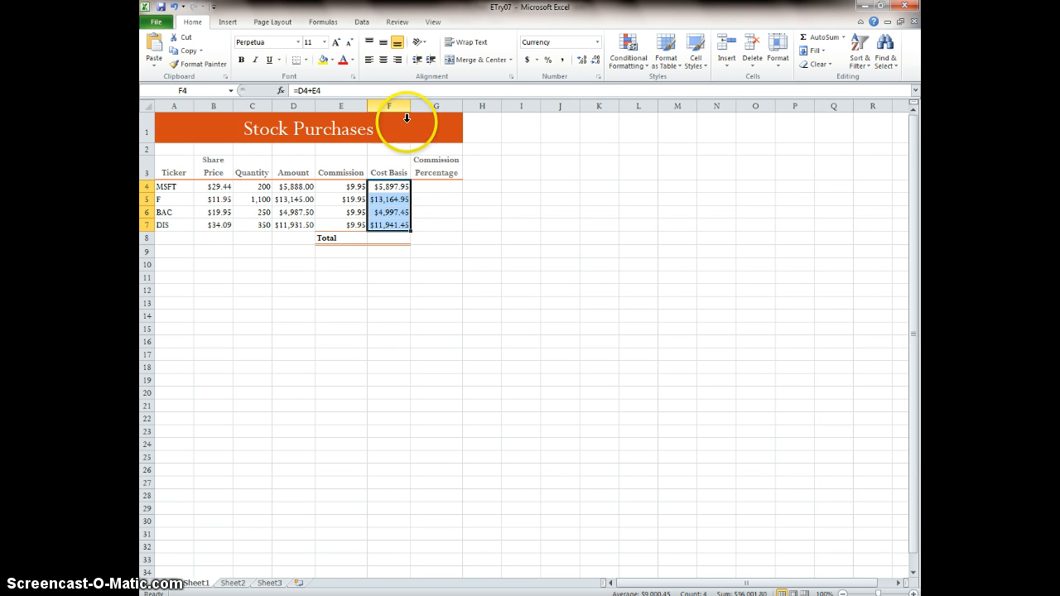
# - Calculate the Commission Percentage in G4 with the formula =E4/F4 and fill it down through G7
pyautogui.click(431, 188)
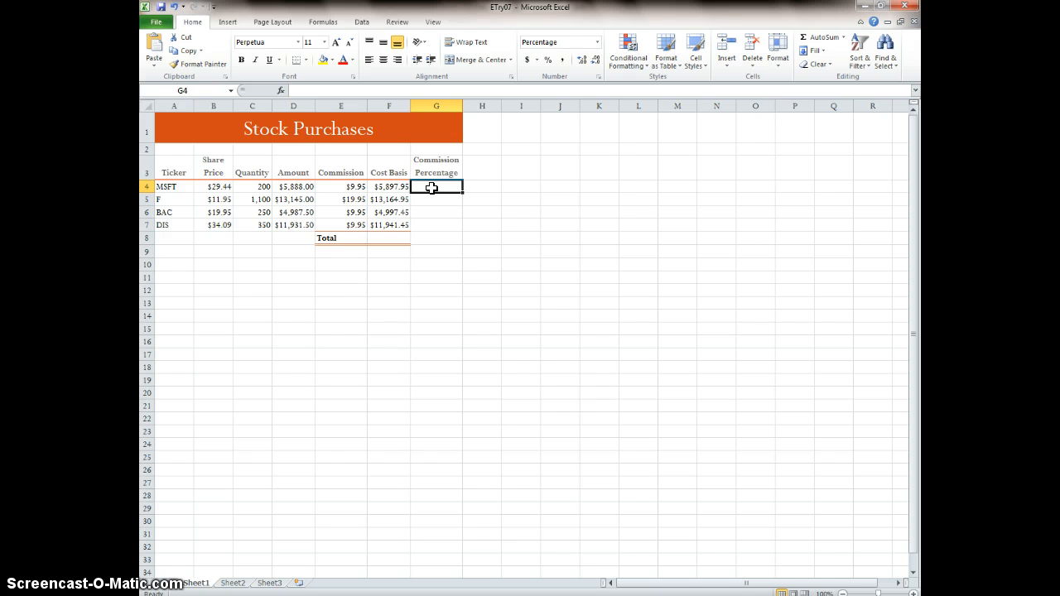
pyautogui.write('=')
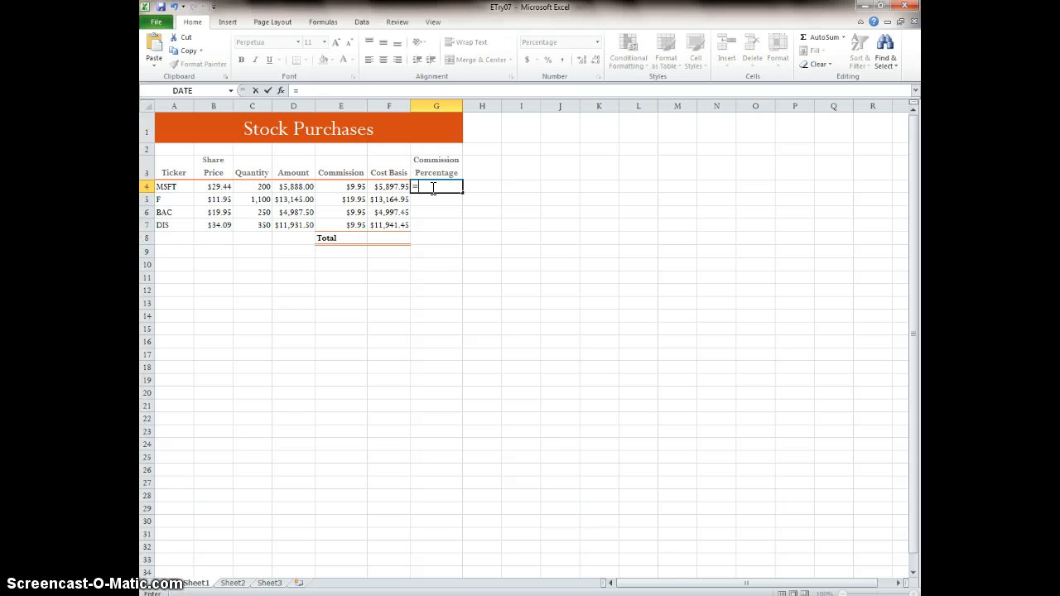
pyautogui.click(342, 188)
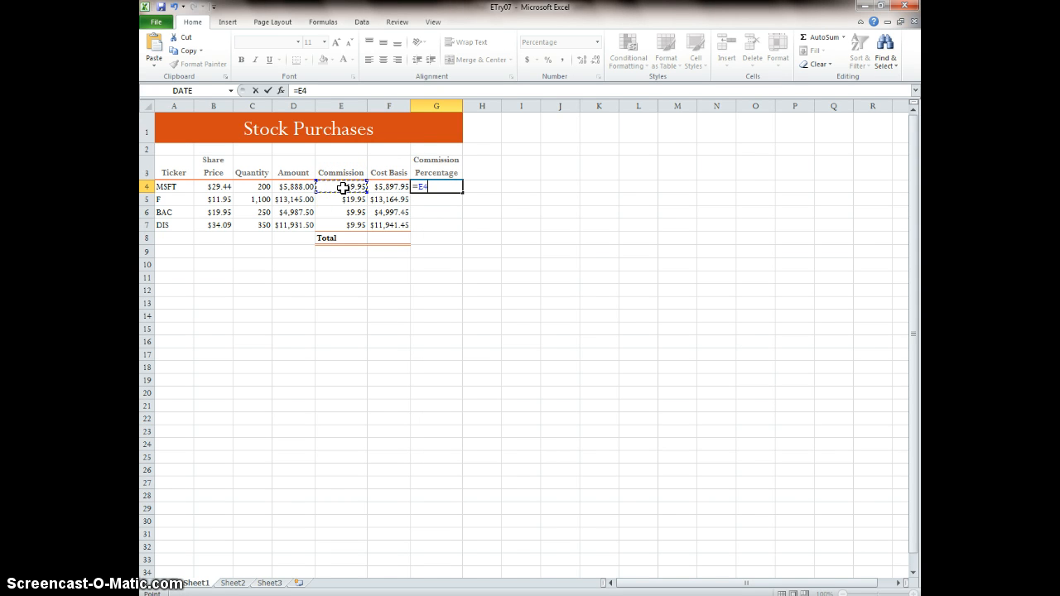
pyautogui.write('/')
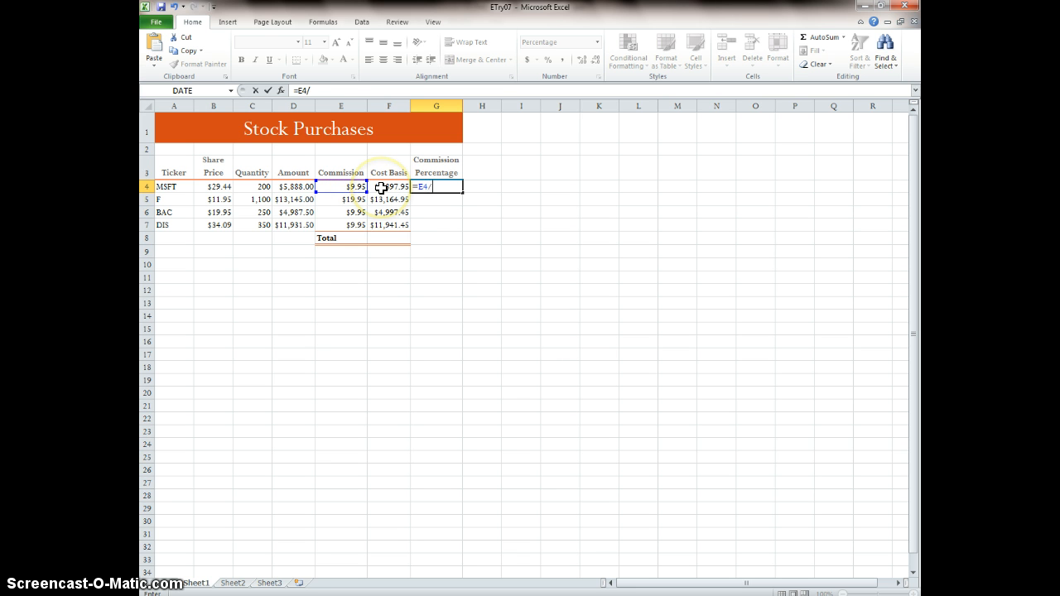
pyautogui.click(380, 188)
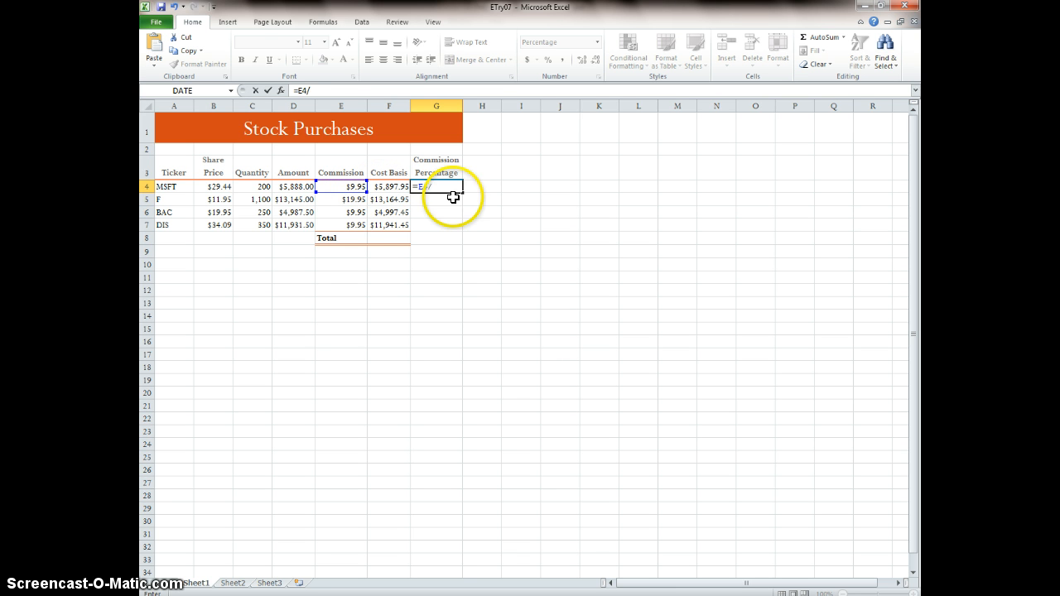
pyautogui.press('Return')
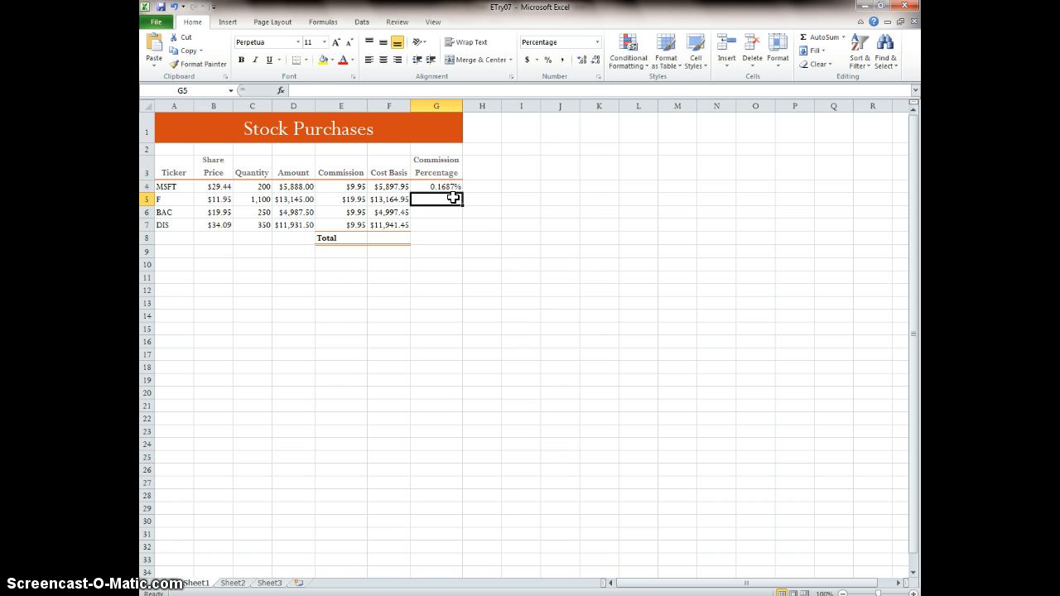
pyautogui.click(454, 189)
pyautogui.moveTo(463, 192); pyautogui.dragTo(514, 220)
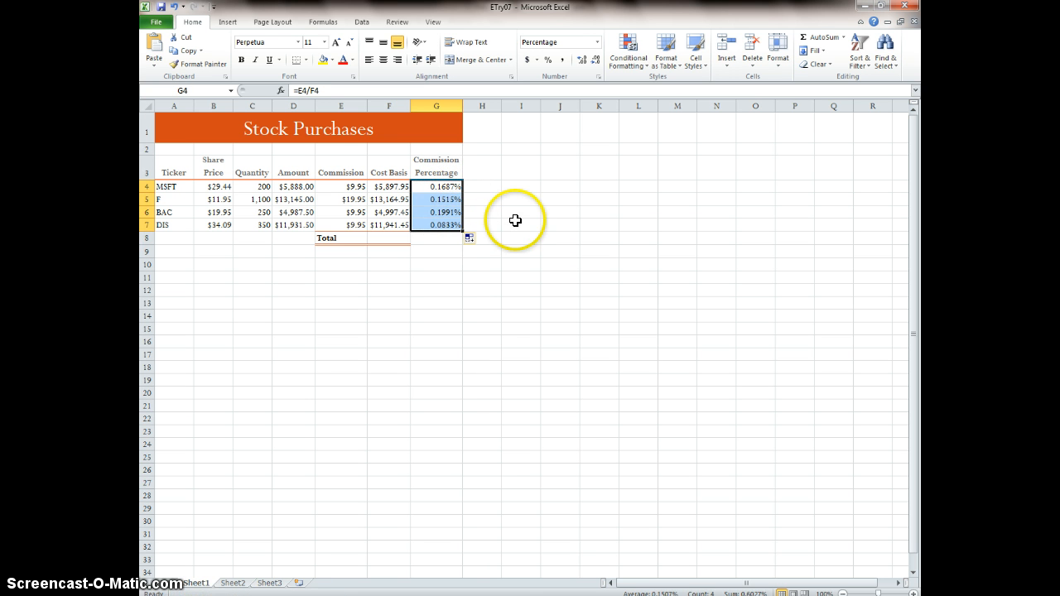